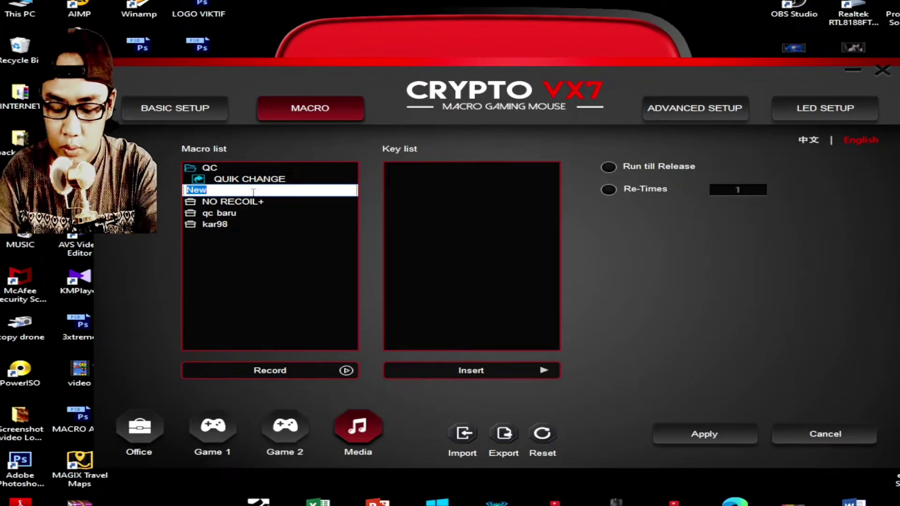
# Name the new macro under QC "qc tahan" and record the key sequence 3, 1, 3, 1 into it.
pyautogui.write('qc tahan')
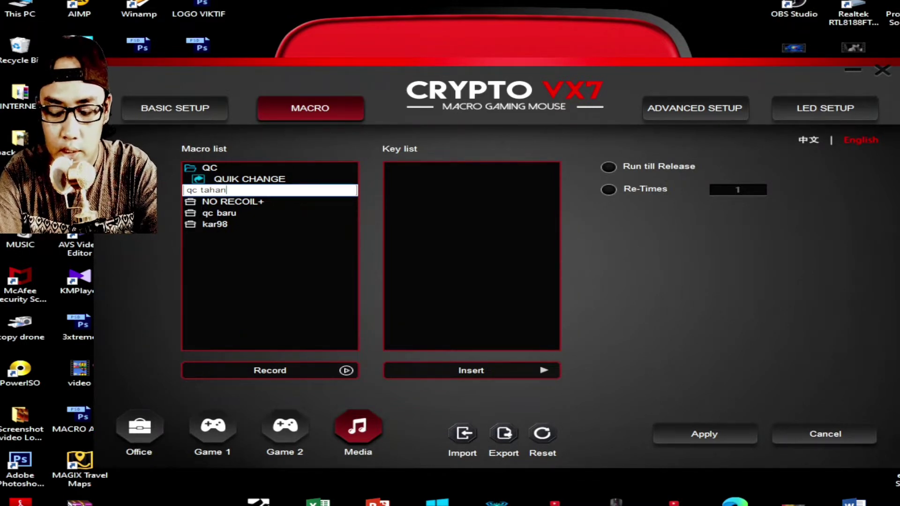
pyautogui.press('Return')
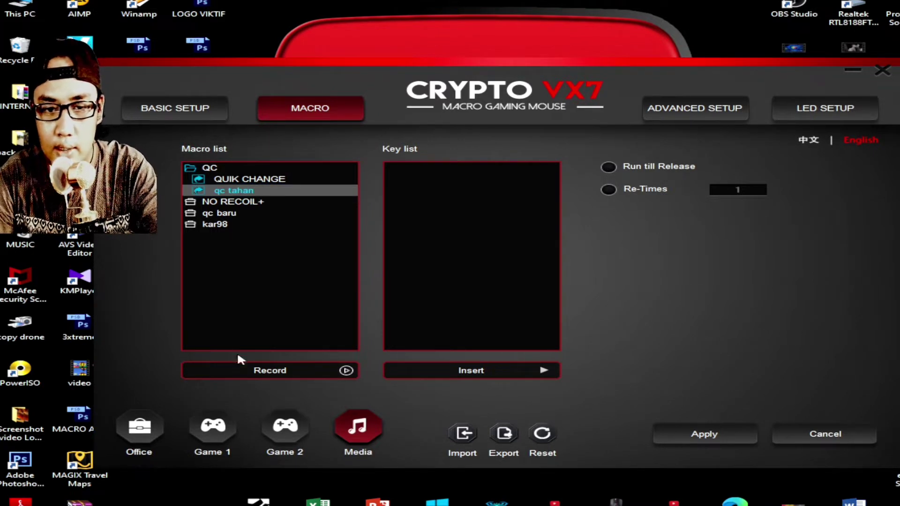
pyautogui.click(323, 372)
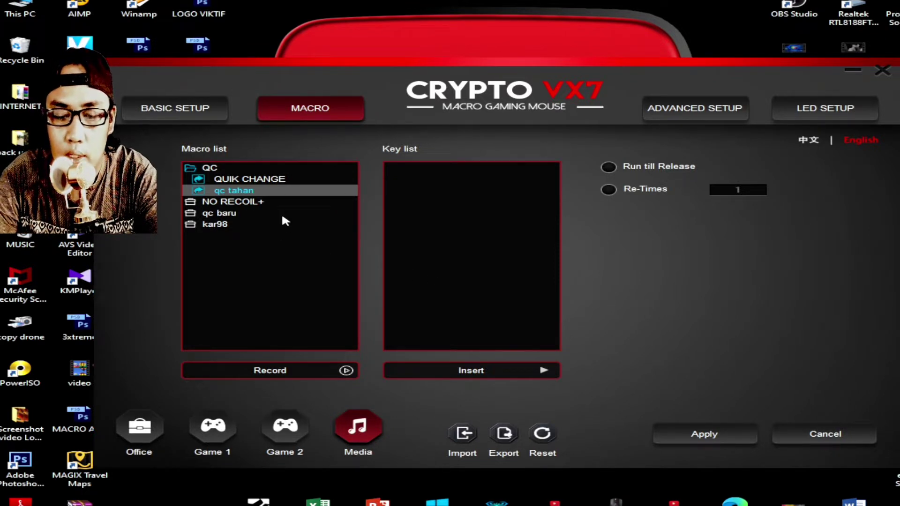
pyautogui.click(343, 372)
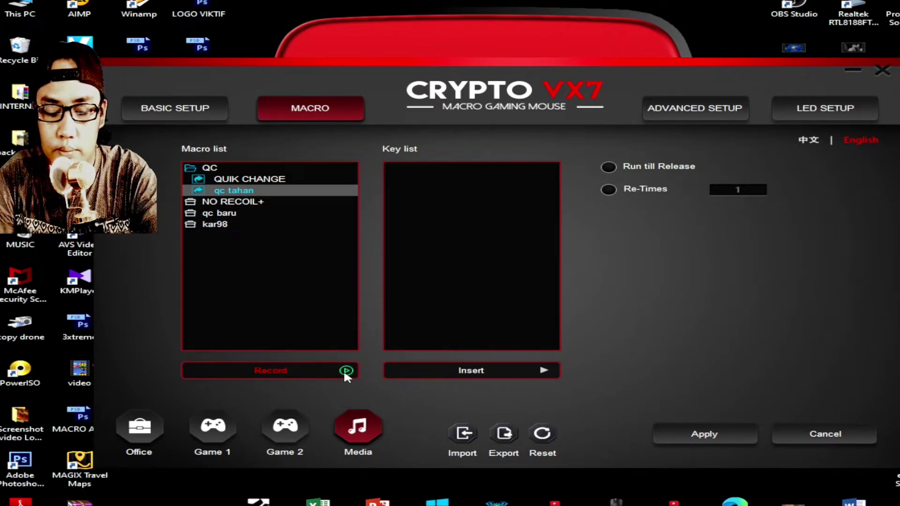
pyautogui.click(346, 370)
pyautogui.press('3')
pyautogui.press('1')
pyautogui.click(347, 371)
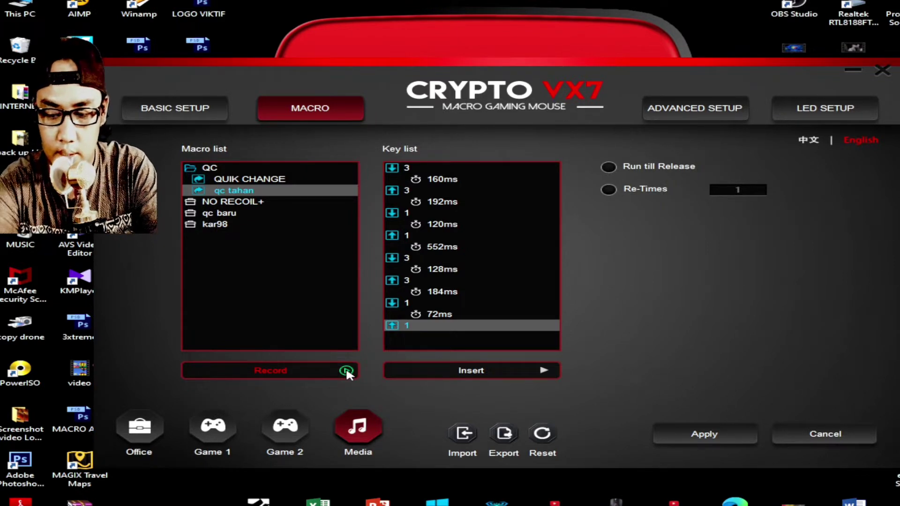
pyautogui.click(347, 370)
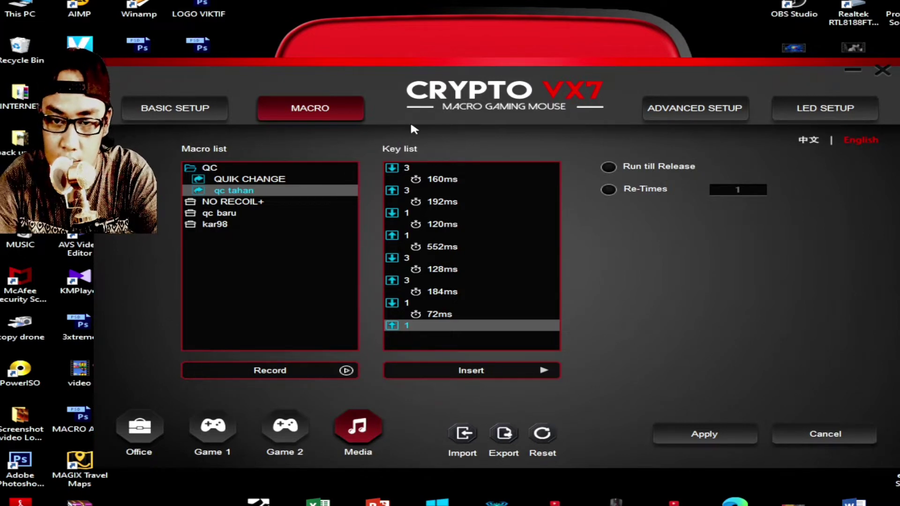
# Delete the first release event of key 3 and the first release event of key 1 from the recorded sequence.
pyautogui.moveTo(448, 92); pyautogui.dragTo(477, 32)
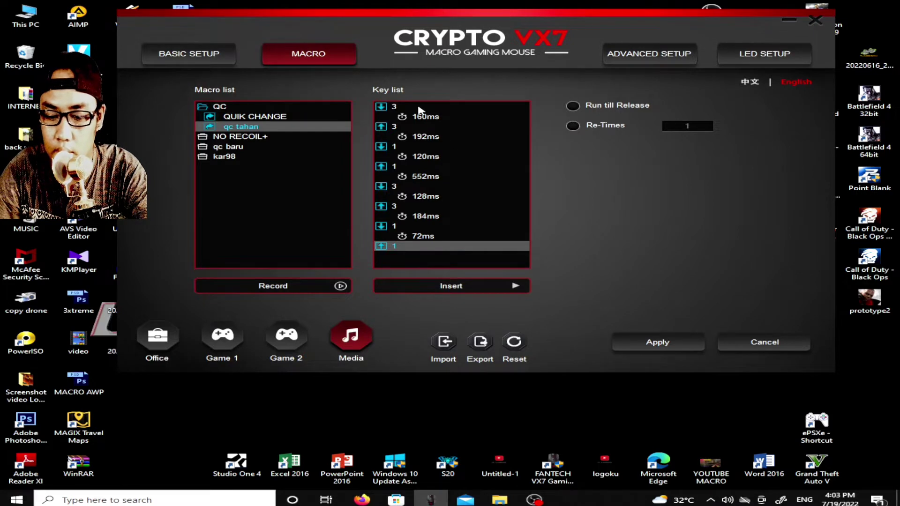
pyautogui.rightClick(384, 130)
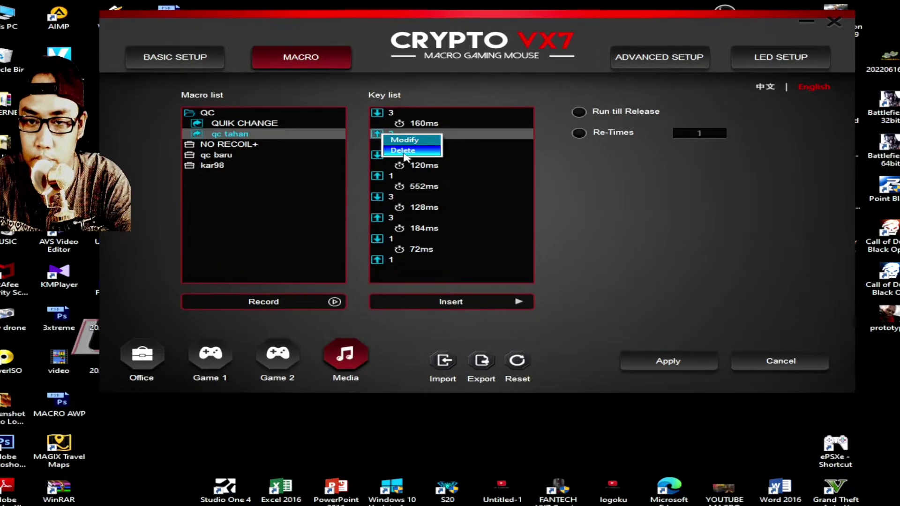
pyautogui.click(403, 151)
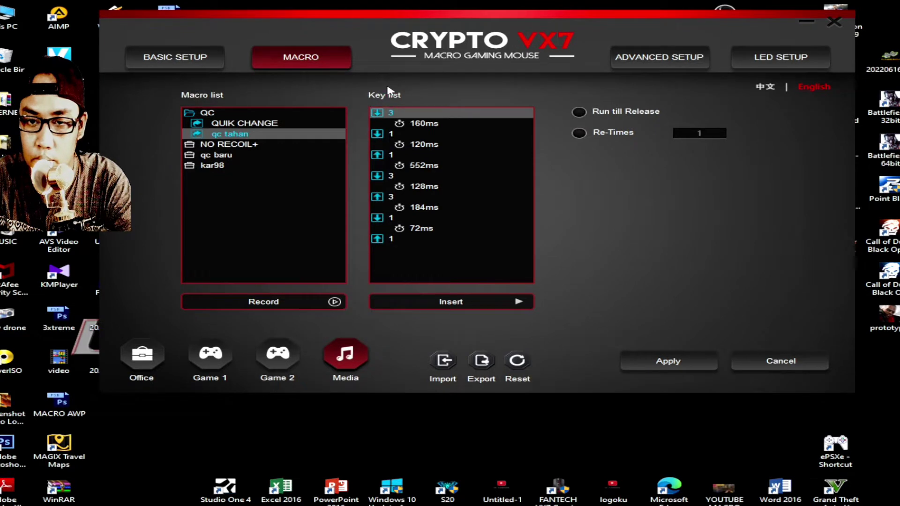
pyautogui.rightClick(379, 156)
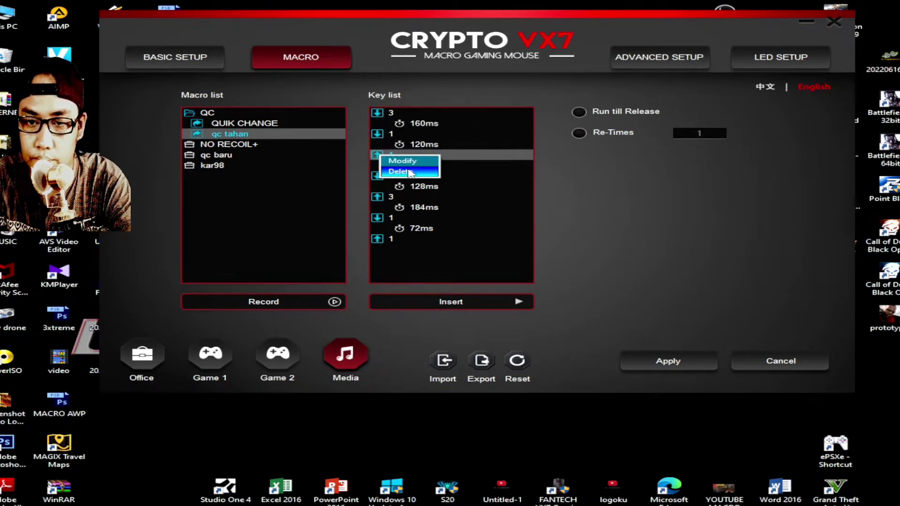
pyautogui.click(408, 172)
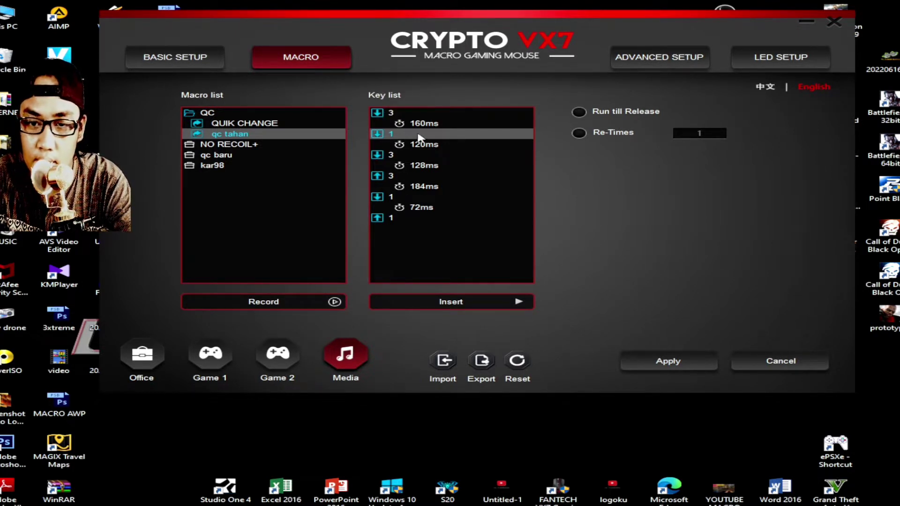
# Delete the second press event of key 3 and the second press event of key 1 from the sequence.
pyautogui.click(379, 156)
pyautogui.click(377, 115)
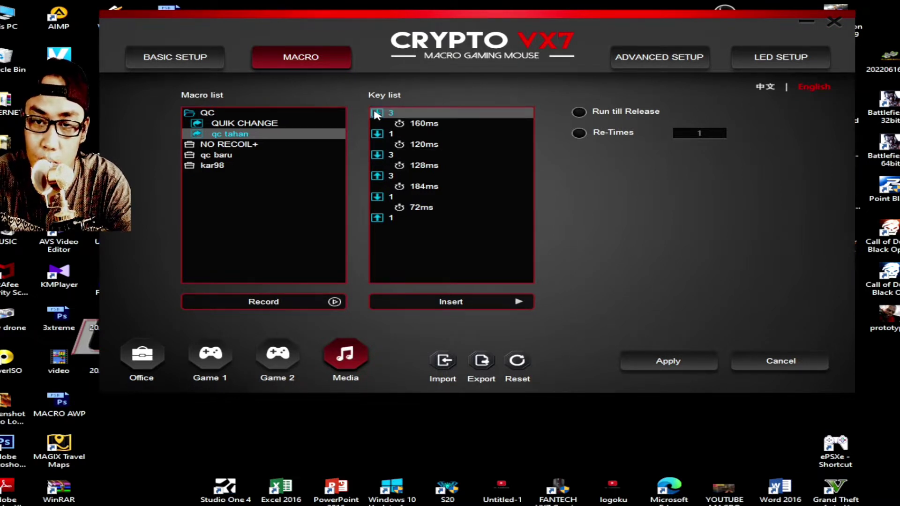
pyautogui.click(376, 136)
pyautogui.click(380, 155)
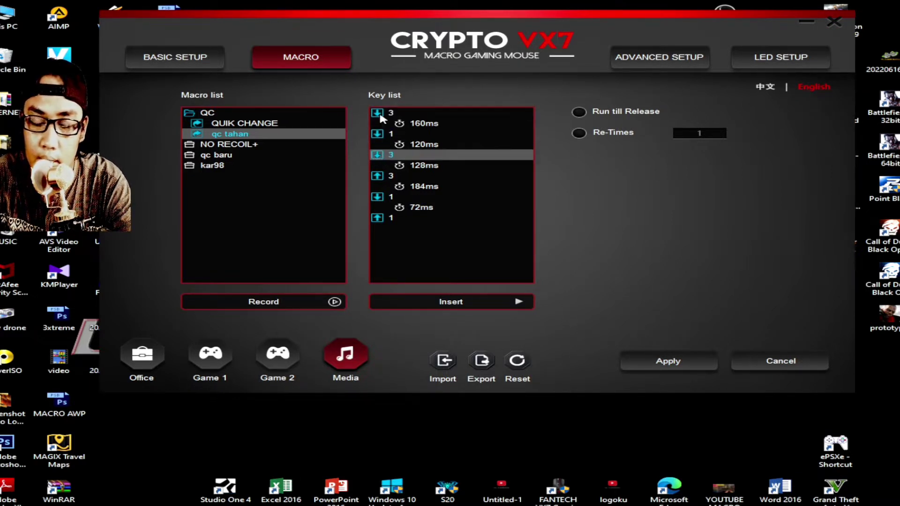
pyautogui.rightClick(387, 158)
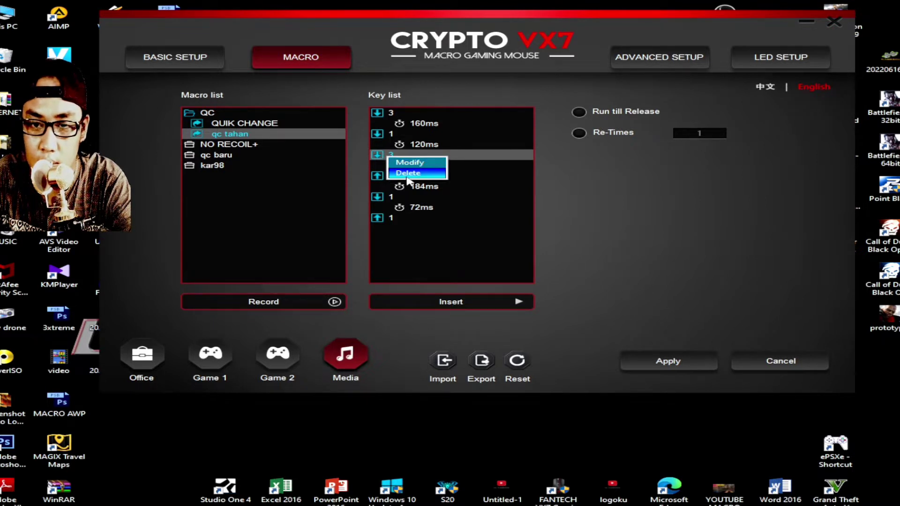
pyautogui.click(409, 174)
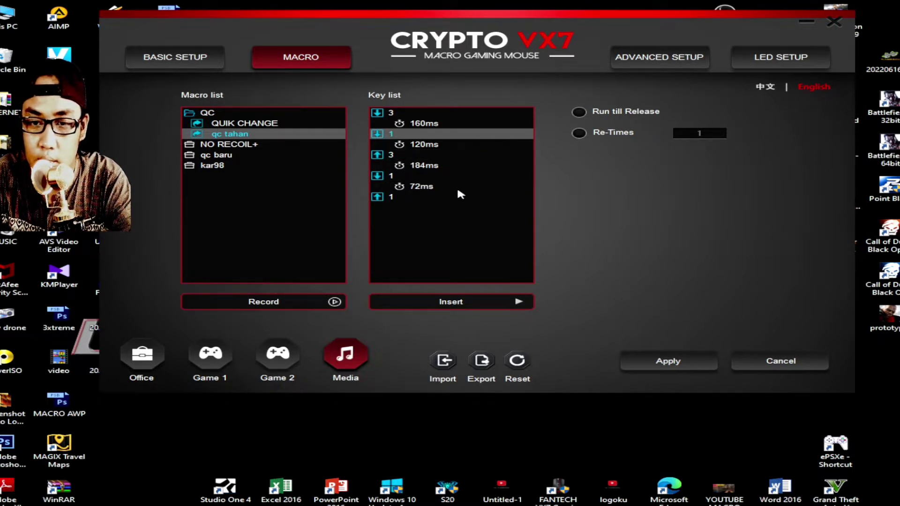
pyautogui.click(378, 158)
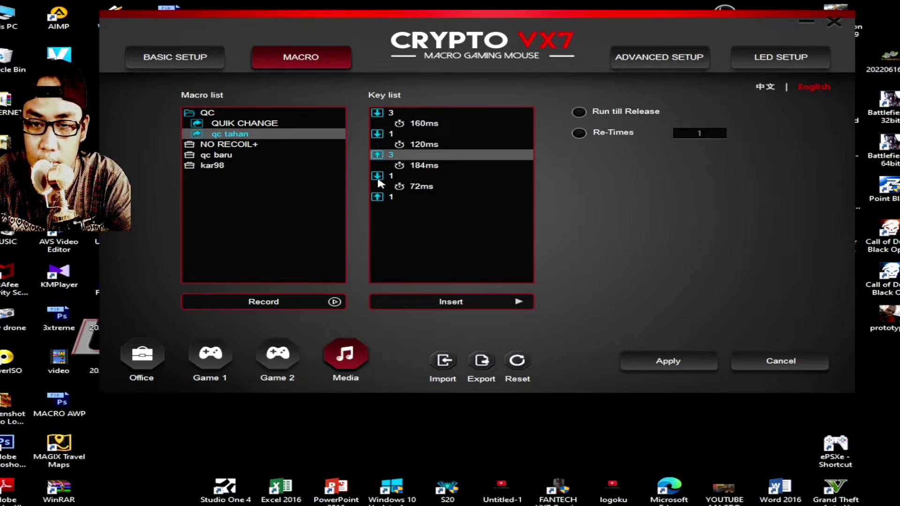
pyautogui.click(379, 178)
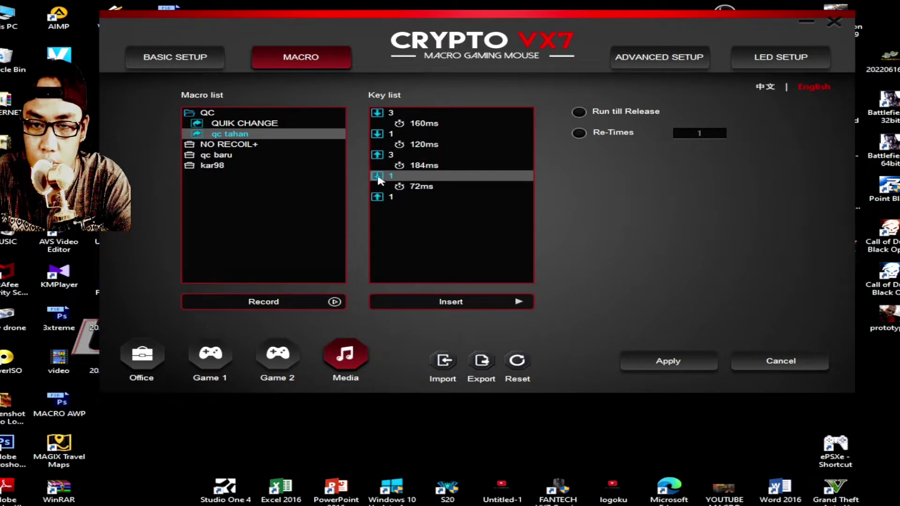
pyautogui.rightClick(378, 180)
pyautogui.click(400, 194)
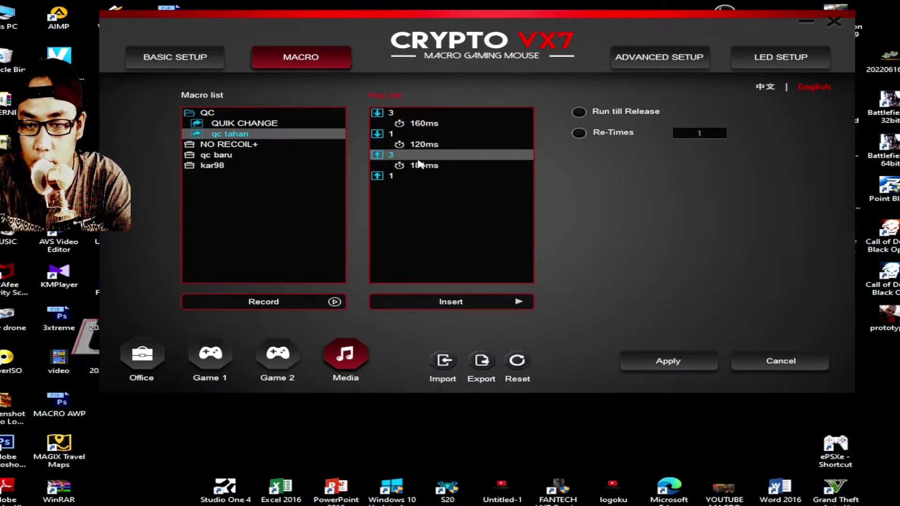
# Insert a left mouse button Down event before the first key 3 press in the macro.
pyautogui.click(392, 114)
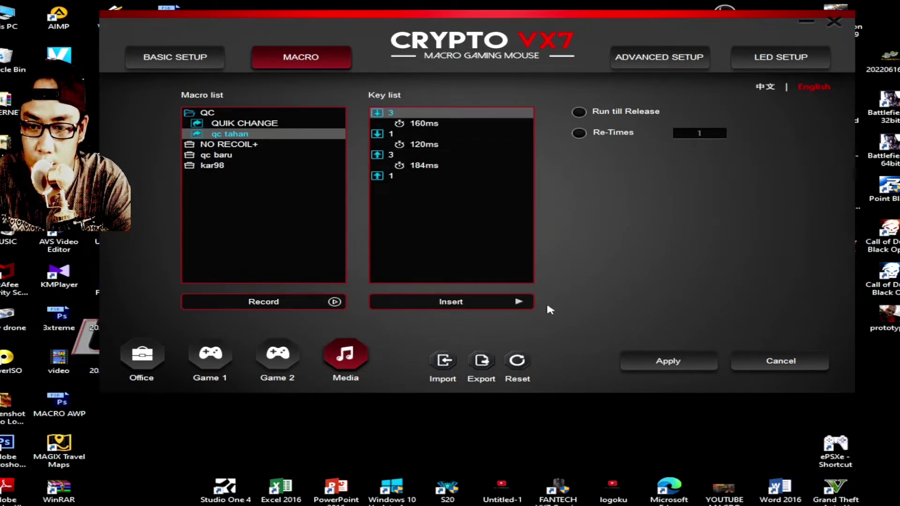
pyautogui.click(507, 303)
pyautogui.moveTo(571, 305)
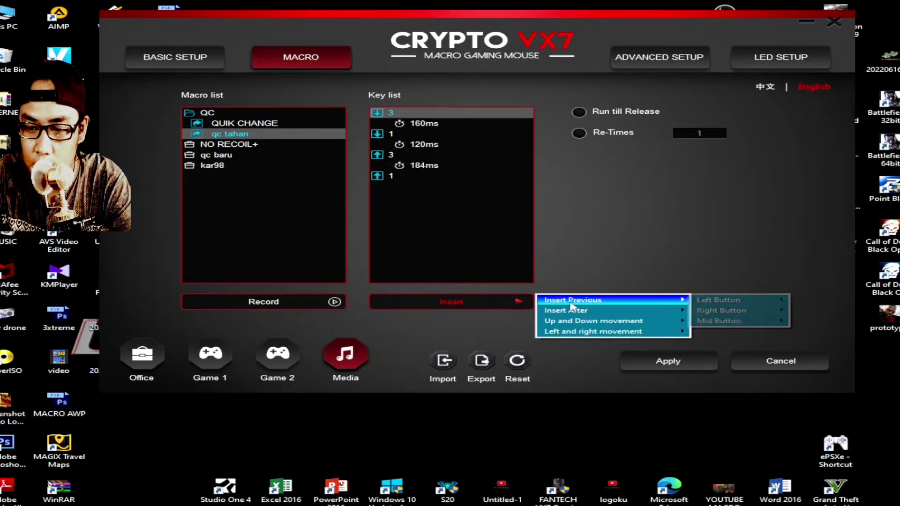
pyautogui.moveTo(745, 302)
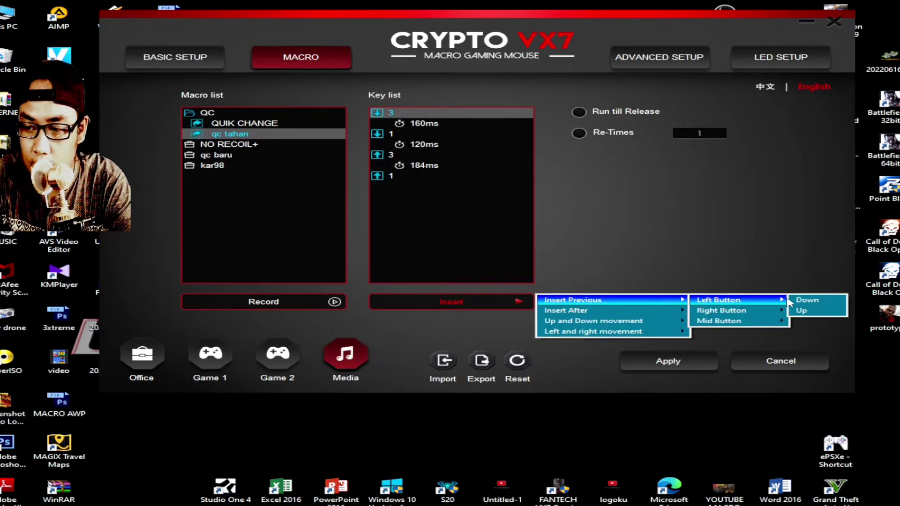
pyautogui.click(817, 303)
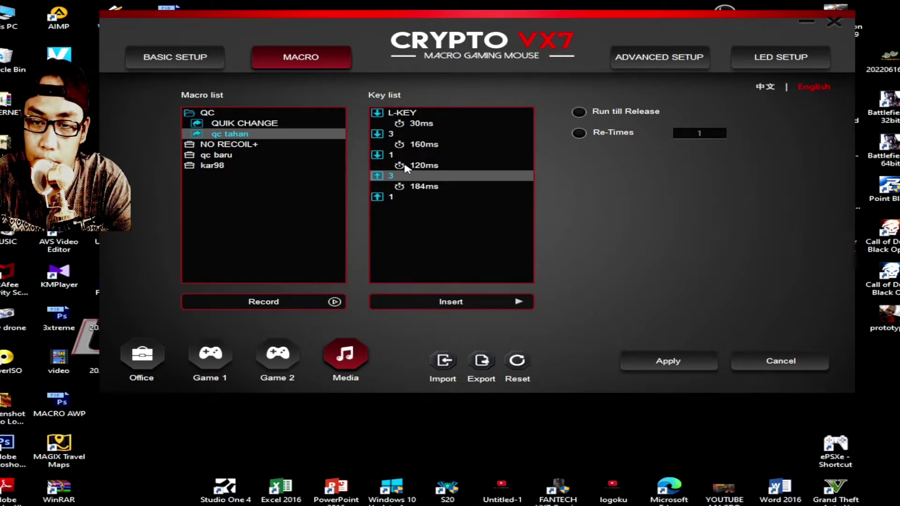
# Insert a left mouse button Up event after the final key 1 release in the macro.
pyautogui.click(387, 197)
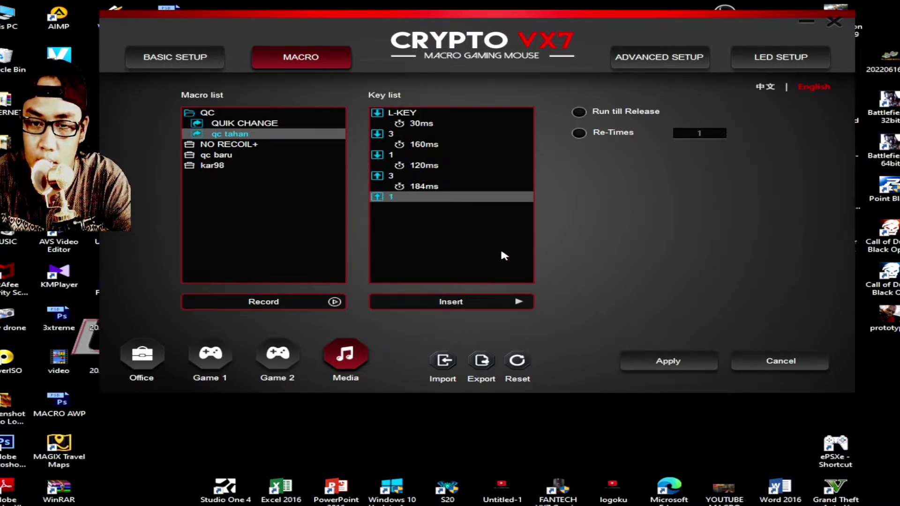
pyautogui.click(523, 300)
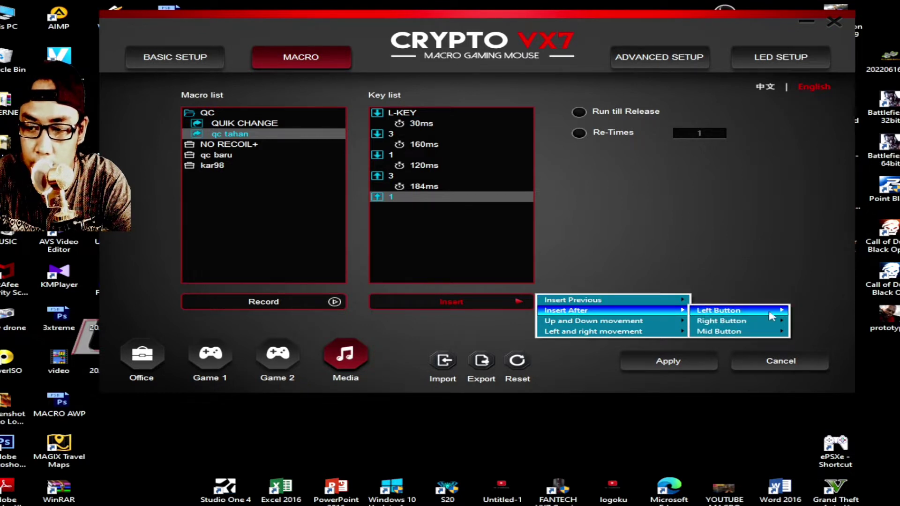
pyautogui.moveTo(775, 316)
pyautogui.click(803, 321)
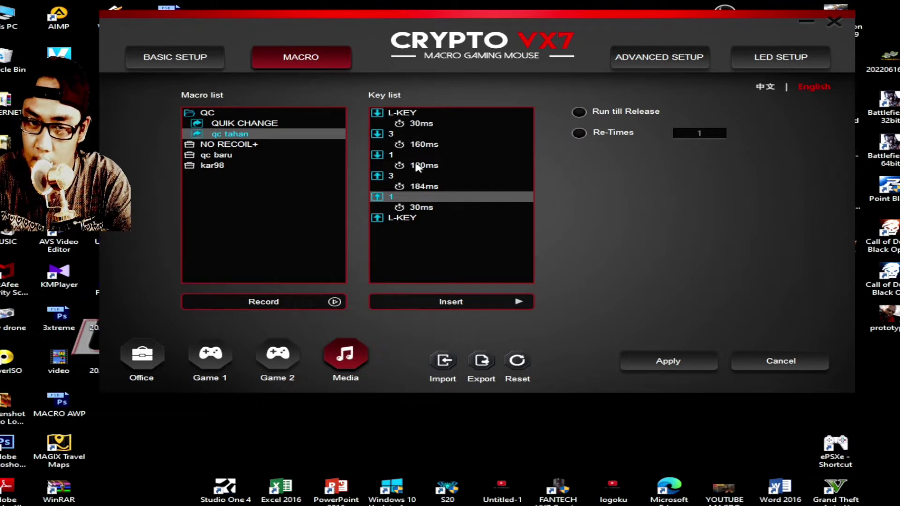
# Set the delay after the left button press to 80 ms and the delay after the key 3 press to 60 ms.
pyautogui.rightClick(424, 124)
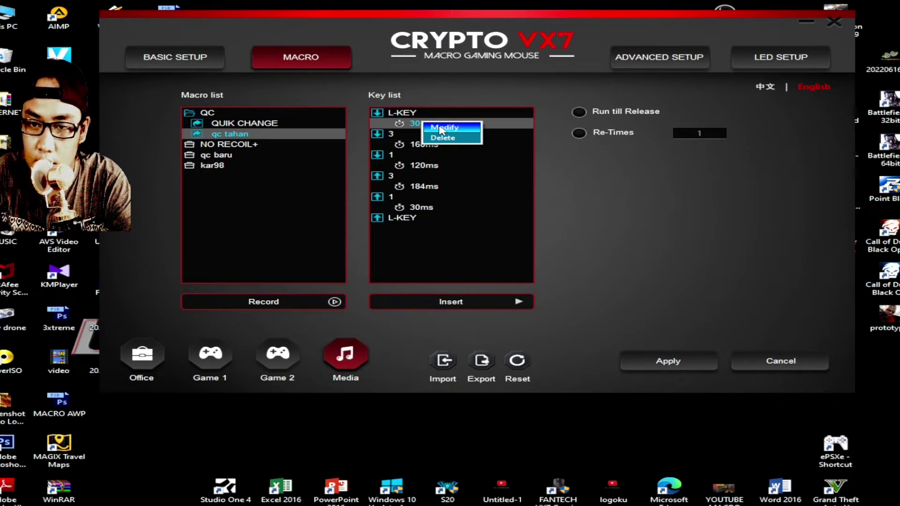
pyautogui.click(441, 128)
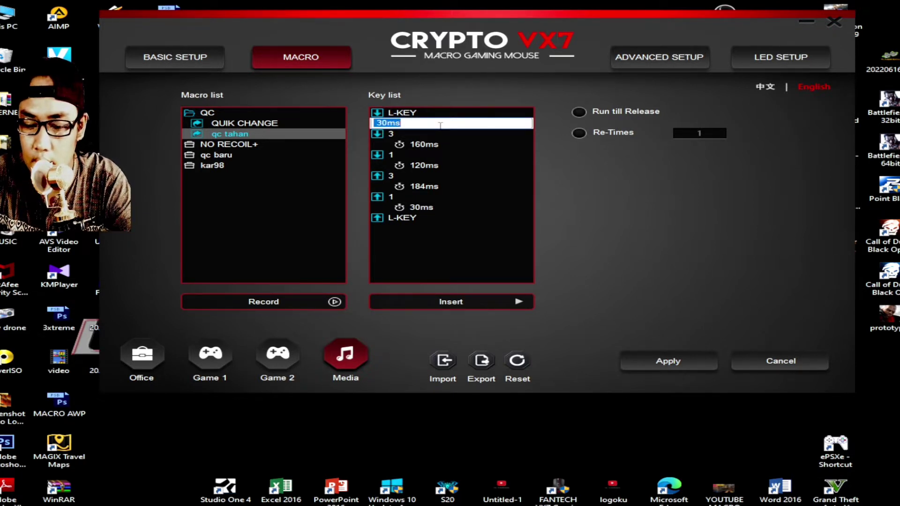
pyautogui.write('80')
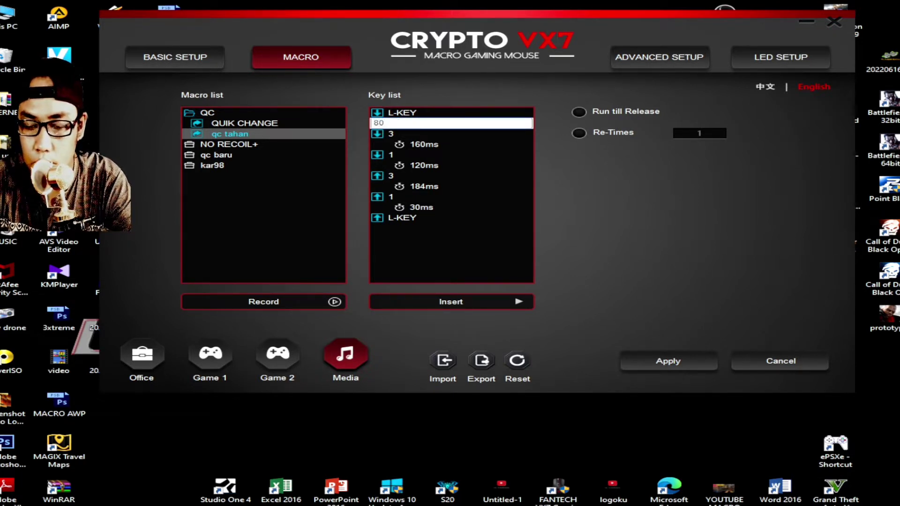
pyautogui.press('Return')
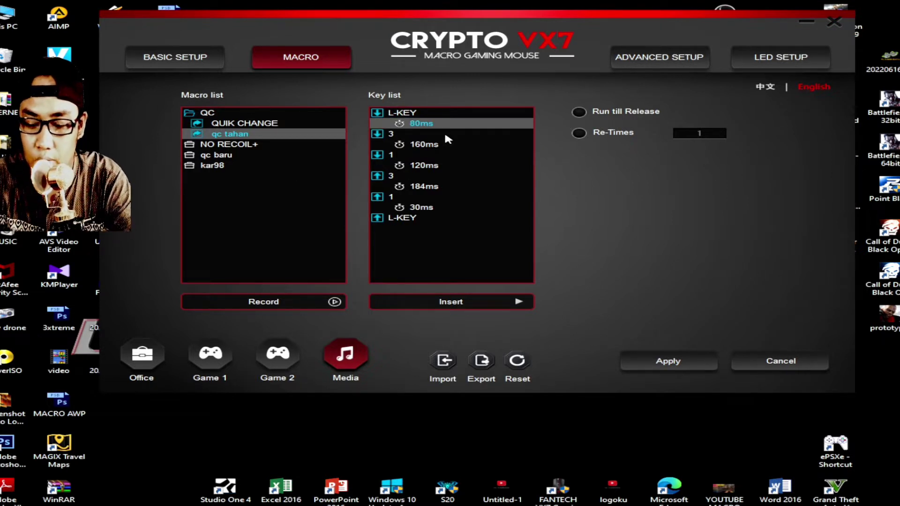
pyautogui.rightClick(422, 145)
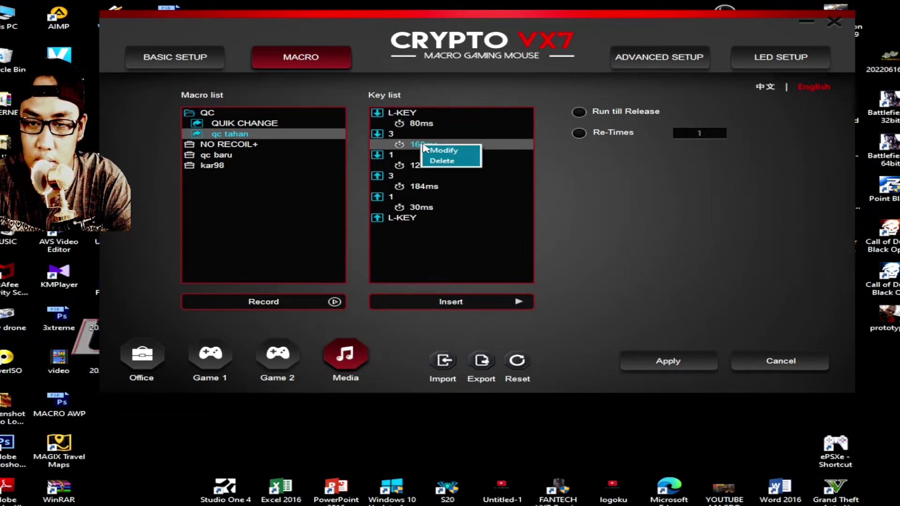
pyautogui.click(453, 151)
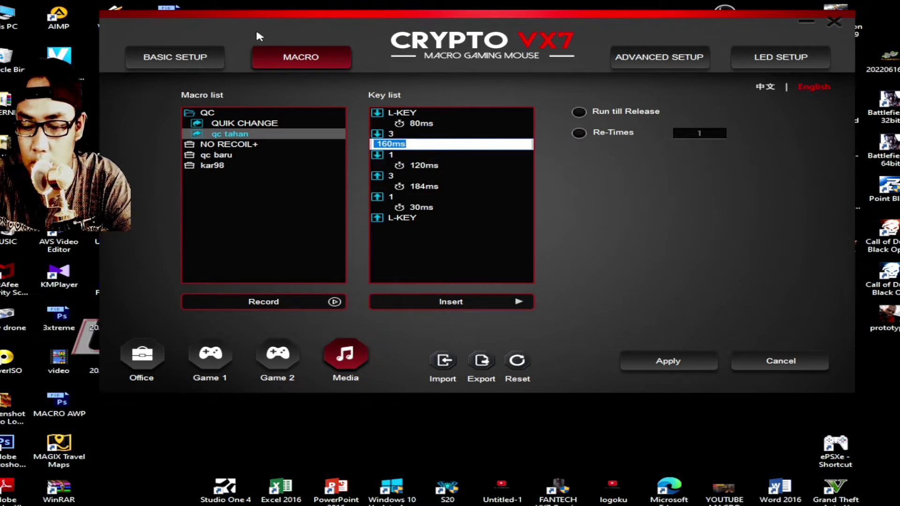
pyautogui.write('60')
pyautogui.press('Return')
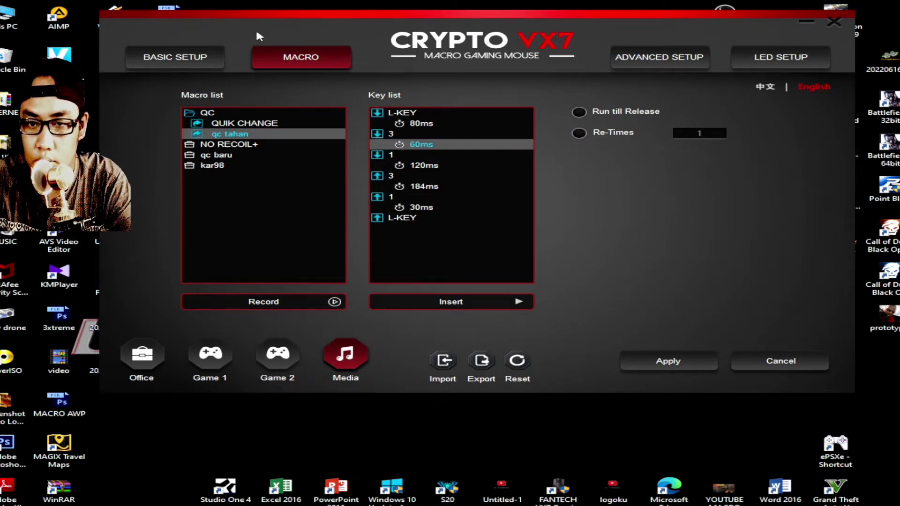
# Set the delay after the key 1 press to 50 ms.
pyautogui.rightClick(420, 166)
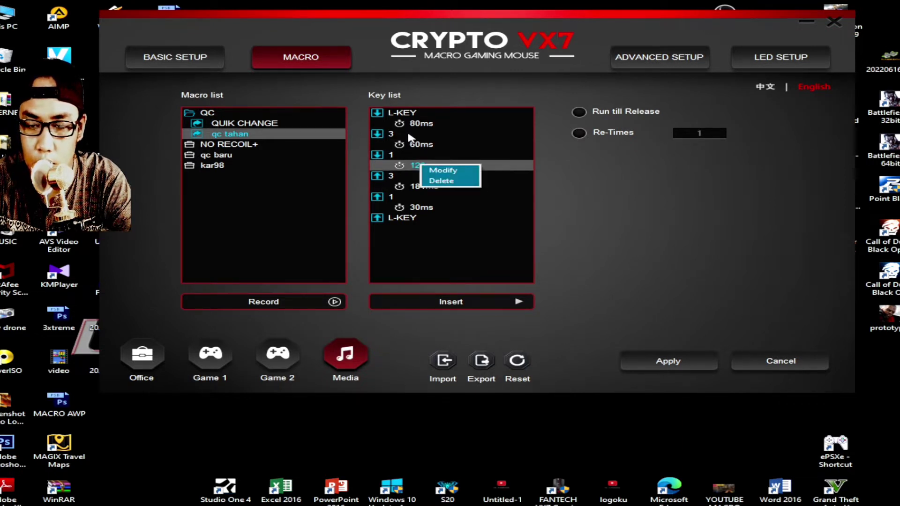
pyautogui.click(443, 170)
pyautogui.write('50')
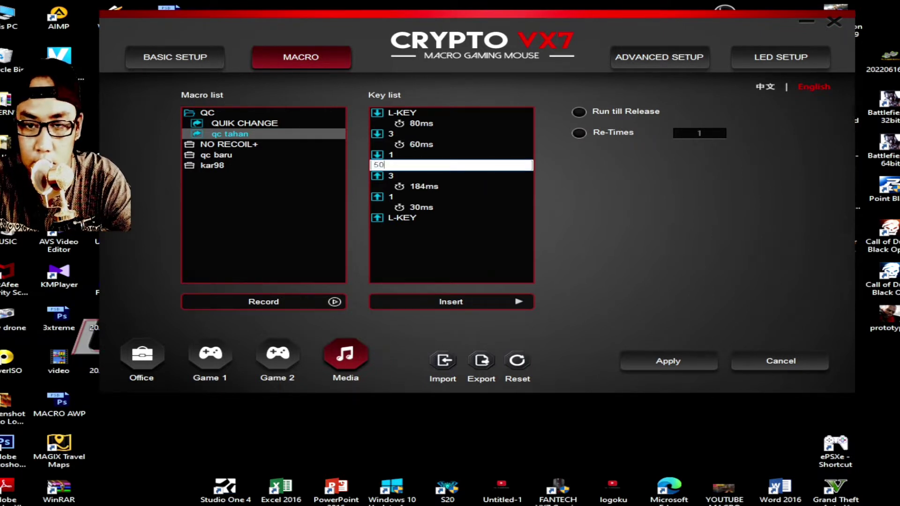
pyautogui.press('Return')
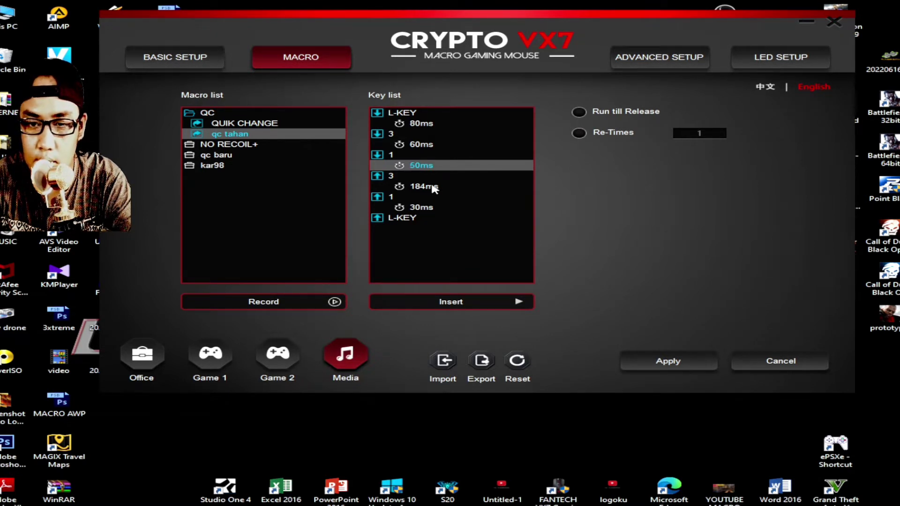
# Set the delay after the key 3 release in the qc tahan macro to 60 ms.
pyautogui.rightClick(432, 187)
pyautogui.click(462, 191)
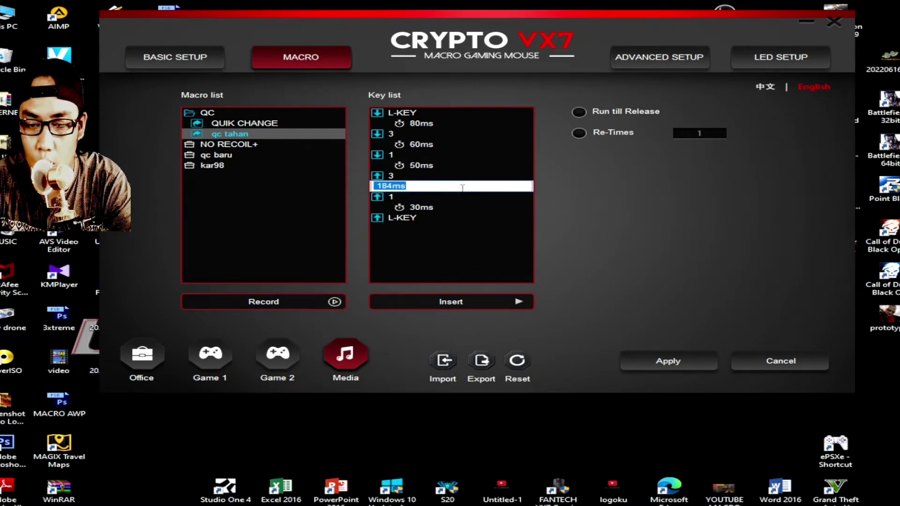
pyautogui.write('60')
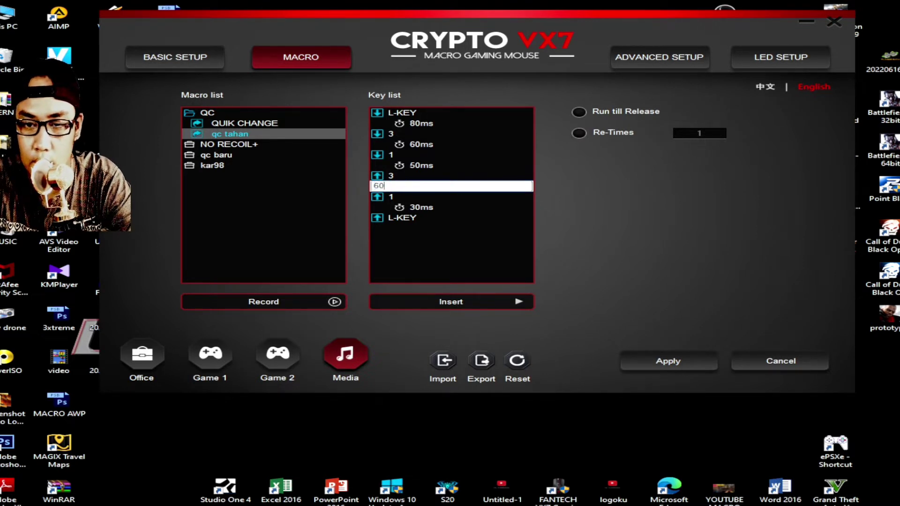
pyautogui.press('Return')
pyautogui.click(428, 184)
# Set the delay after the key 1 release to 425 ms and apply the macro with Run till Release.
pyautogui.click(434, 208)
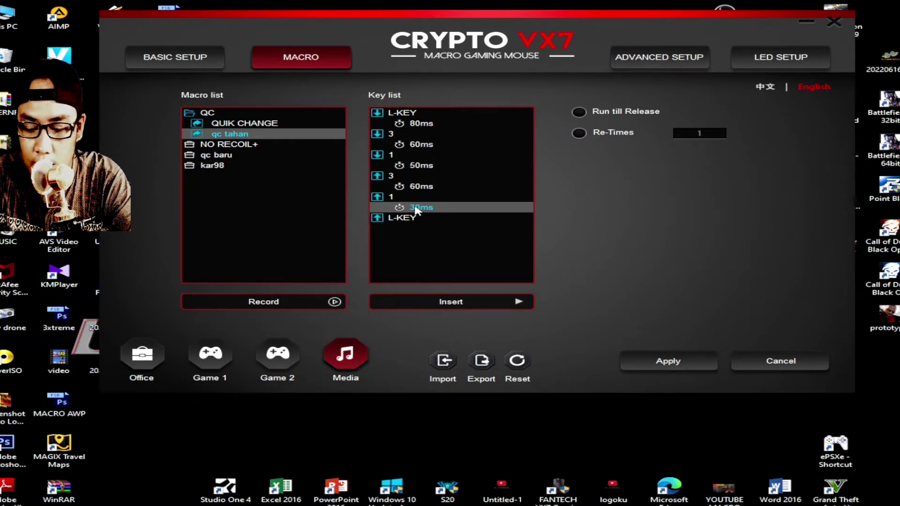
pyautogui.rightClick(422, 208)
pyautogui.click(470, 211)
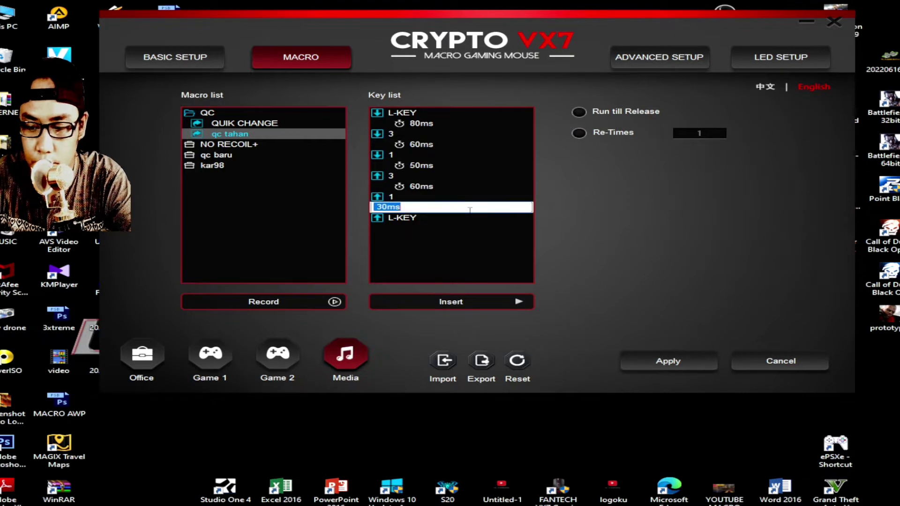
pyautogui.write('425')
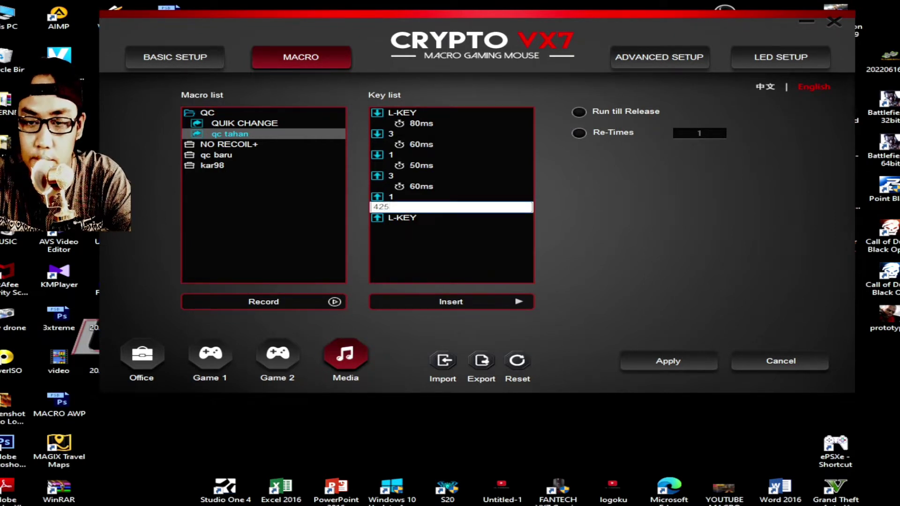
pyautogui.press('Return')
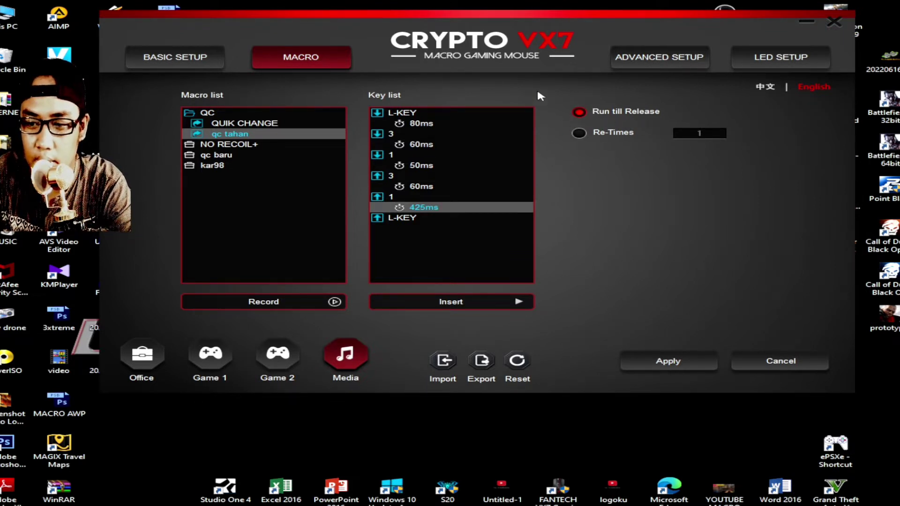
pyautogui.click(683, 367)
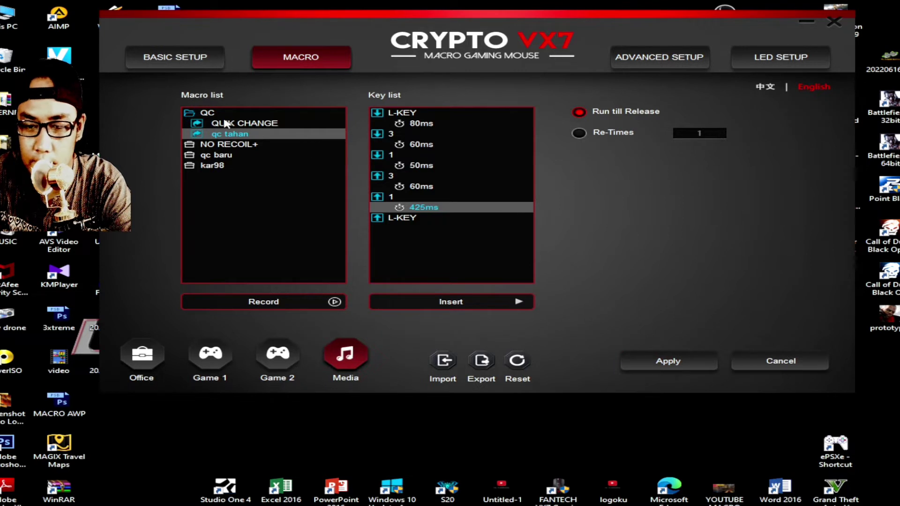
# Assign the qc tahan macro from the QC group to mouse button 4 in the basic setup and apply it.
pyautogui.click(197, 62)
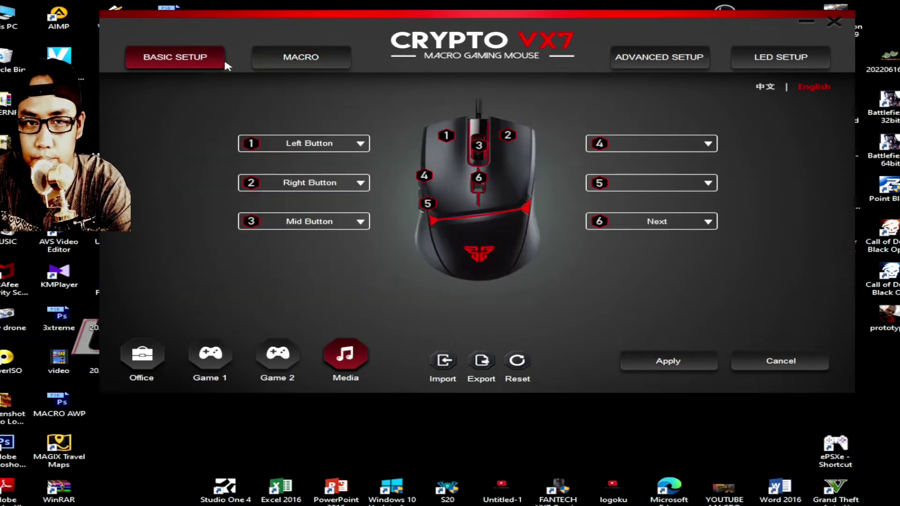
pyautogui.click(708, 143)
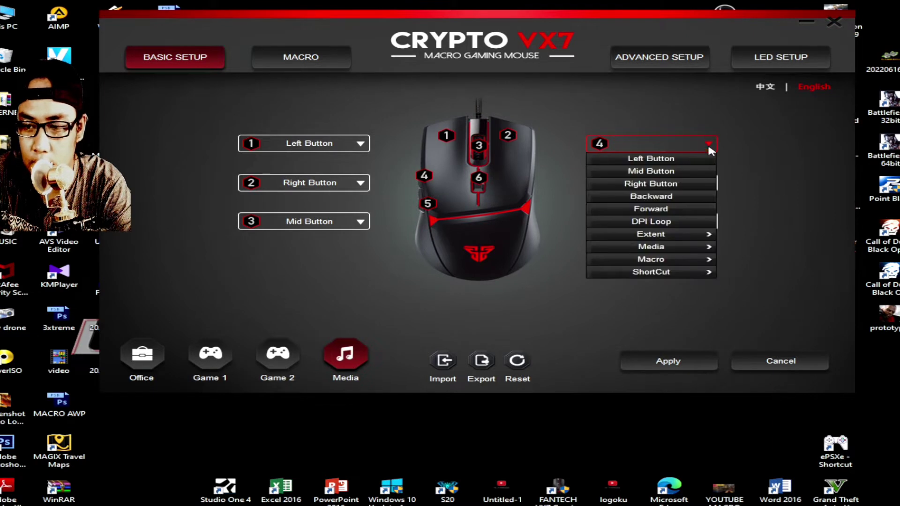
pyautogui.moveTo(712, 258)
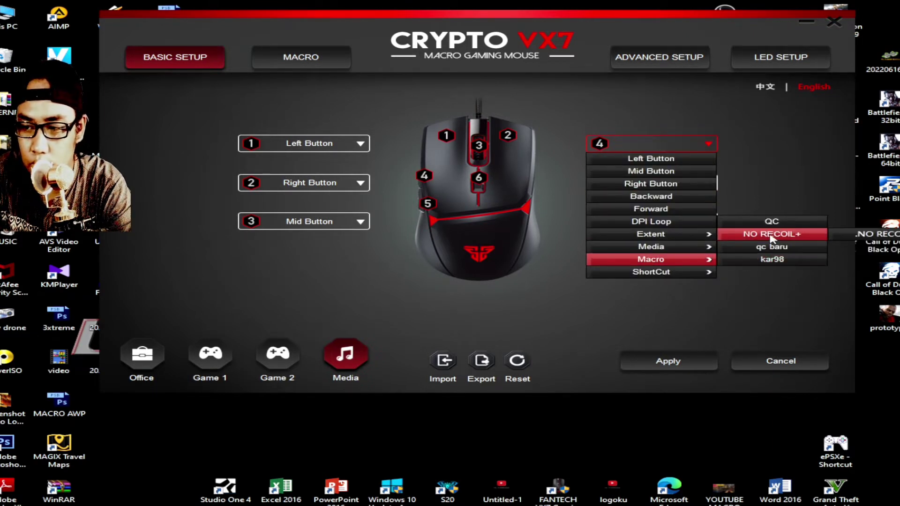
pyautogui.moveTo(773, 227)
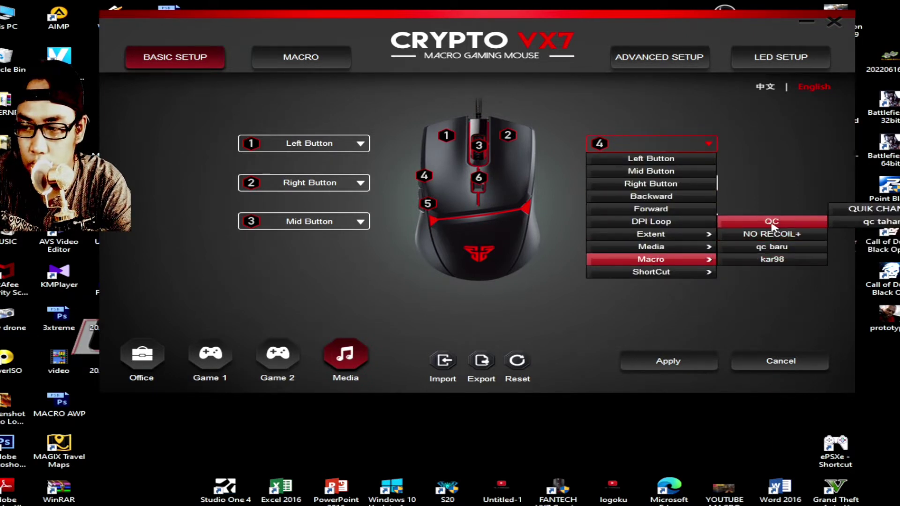
pyautogui.click(877, 222)
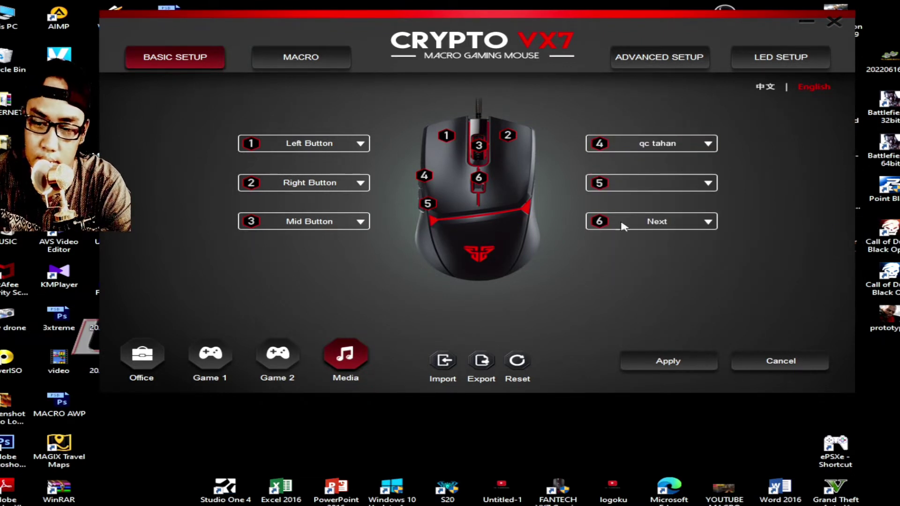
pyautogui.click(668, 361)
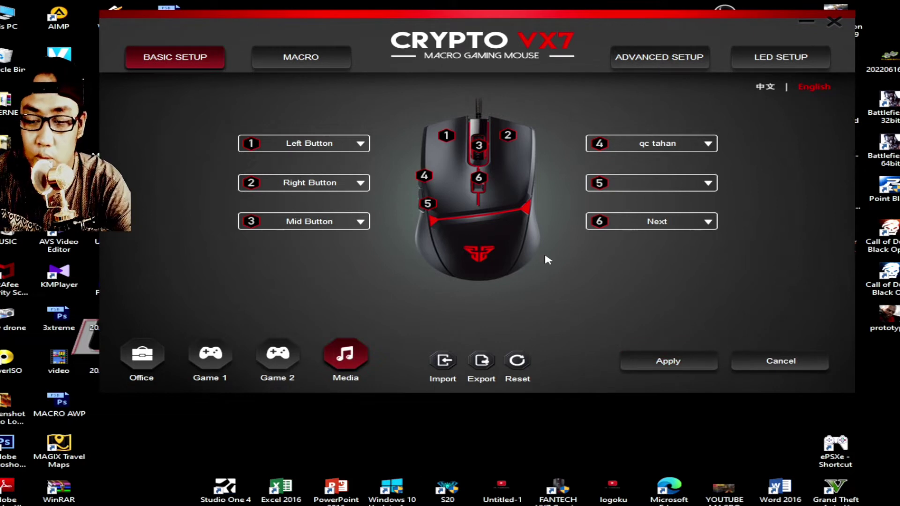
pyautogui.moveTo(714, 21)
pyautogui.mouseDown()
pyautogui.moveTo(694, 22)
pyautogui.moveTo(717, 22)
pyautogui.moveTo(721, 329)
pyautogui.moveTo(691, 137)
pyautogui.moveTo(720, 36)
pyautogui.moveTo(715, 22)
pyautogui.mouseUp()
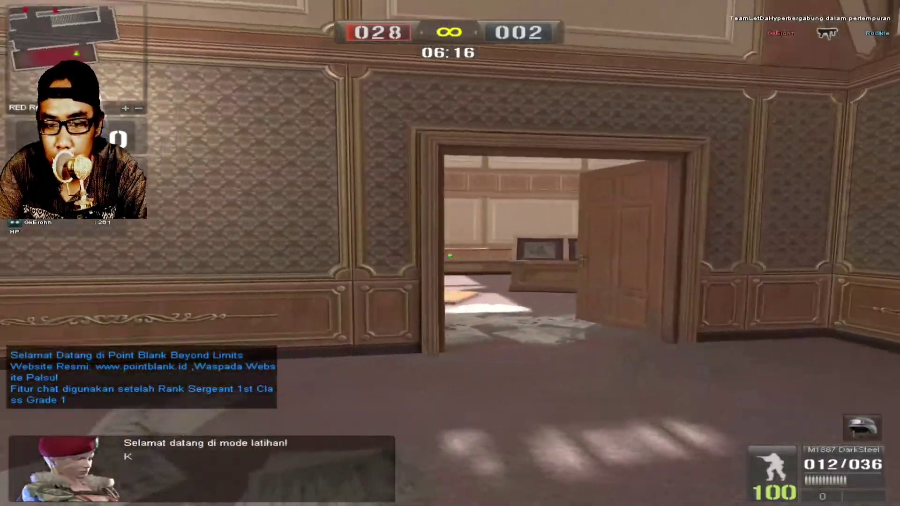
pyautogui.press('w')
pyautogui.click(451, 256)
pyautogui.press('r')
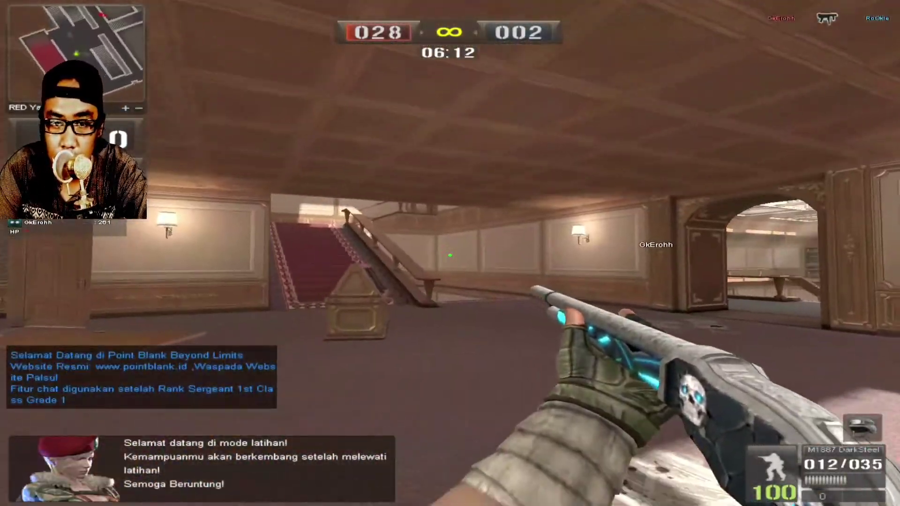
pyautogui.press('w')
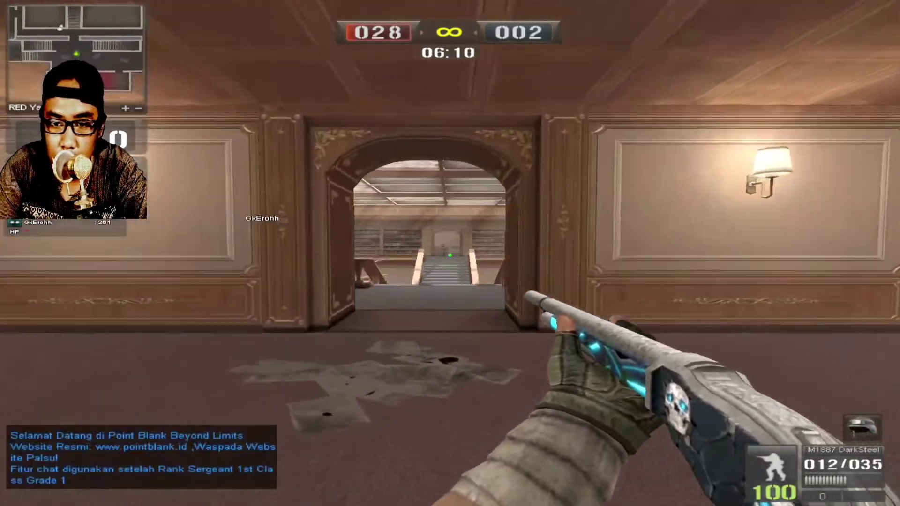
pyautogui.press('3')
pyautogui.press('1')
pyautogui.click(450, 255)
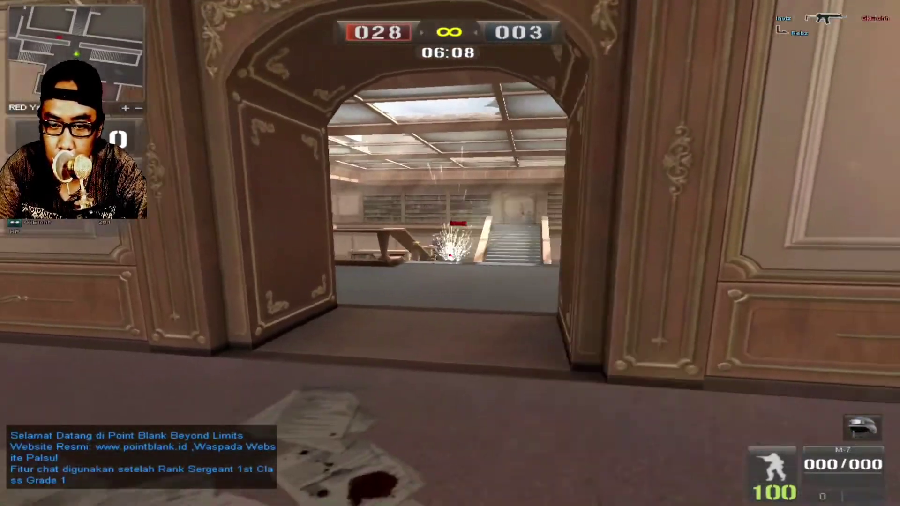